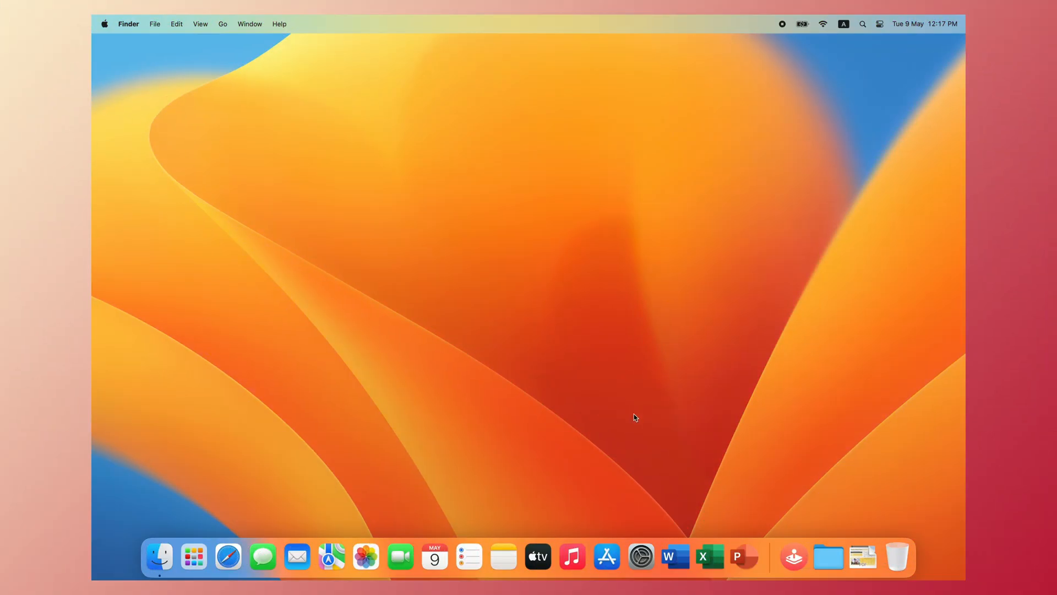
Launch System Settings and cycle the accent colour Blue, Purple, Pink, Red, Orange, Yellow, Green, ending on Graphite
left_click(640, 556)
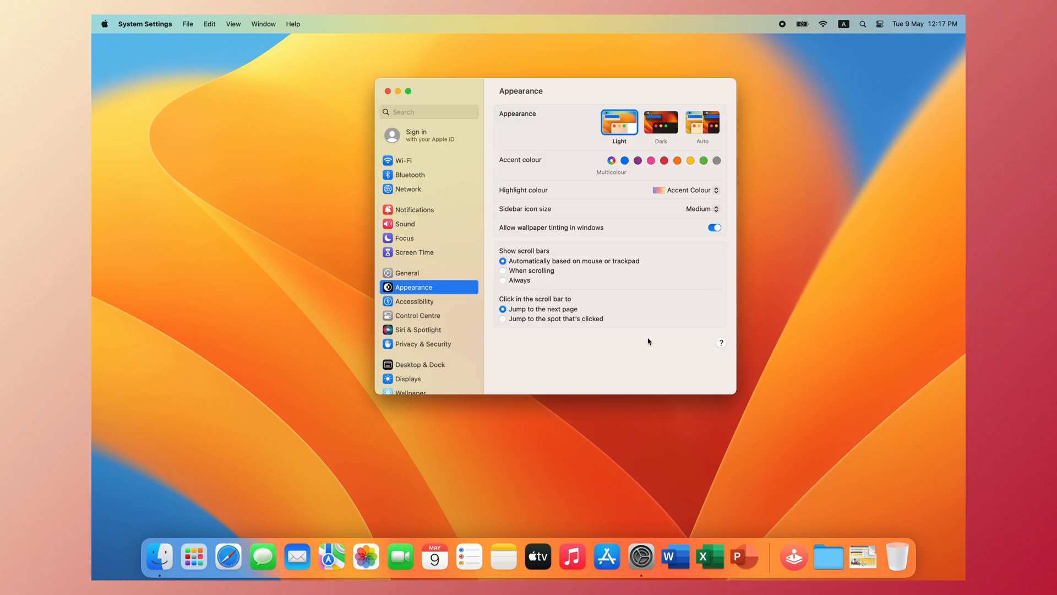
left_click(625, 161)
left_click(638, 161)
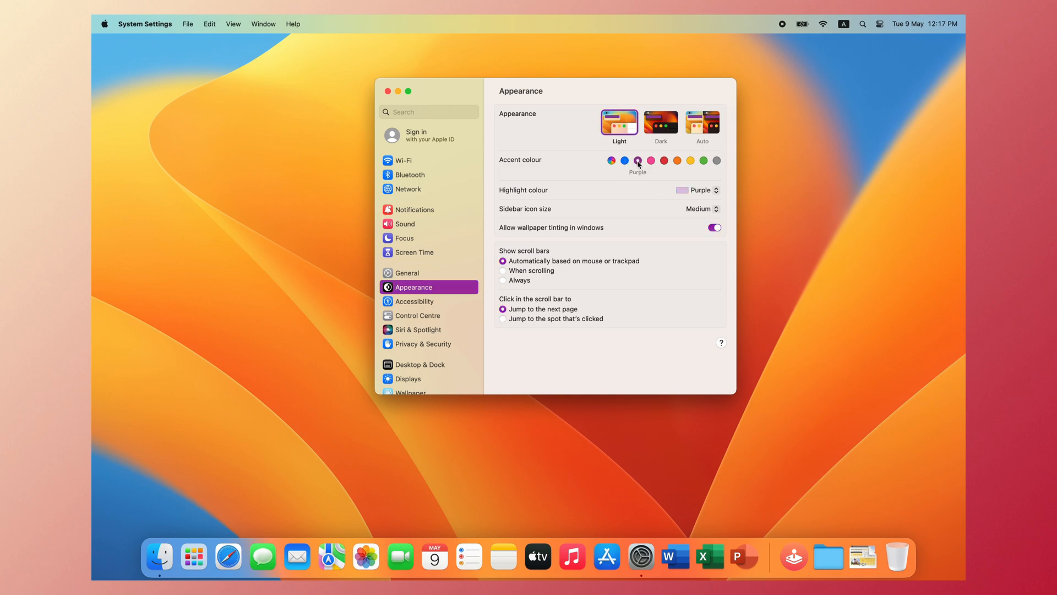
left_click(651, 160)
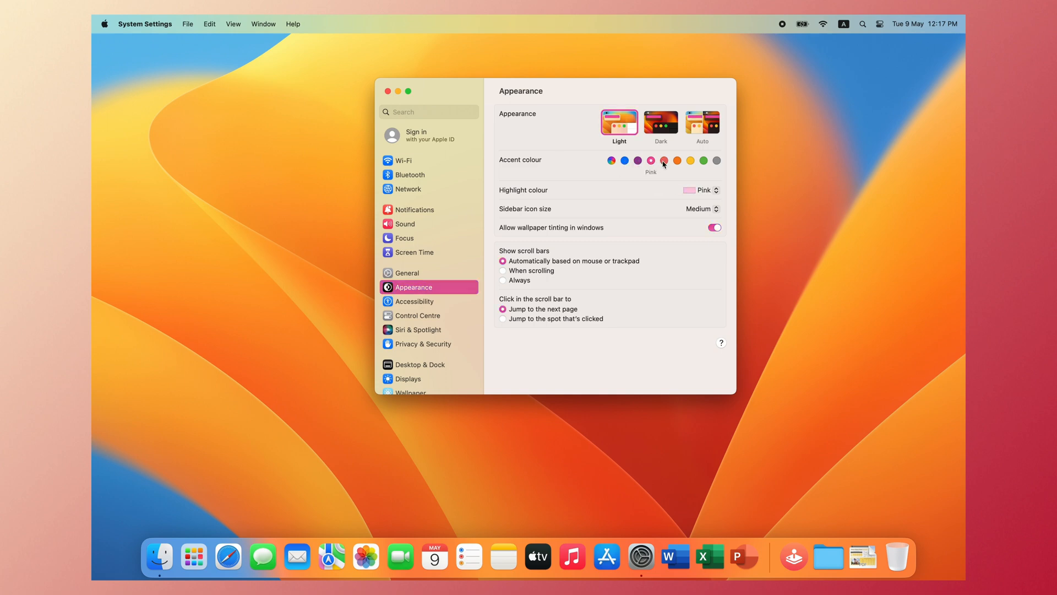
left_click(664, 160)
left_click(677, 160)
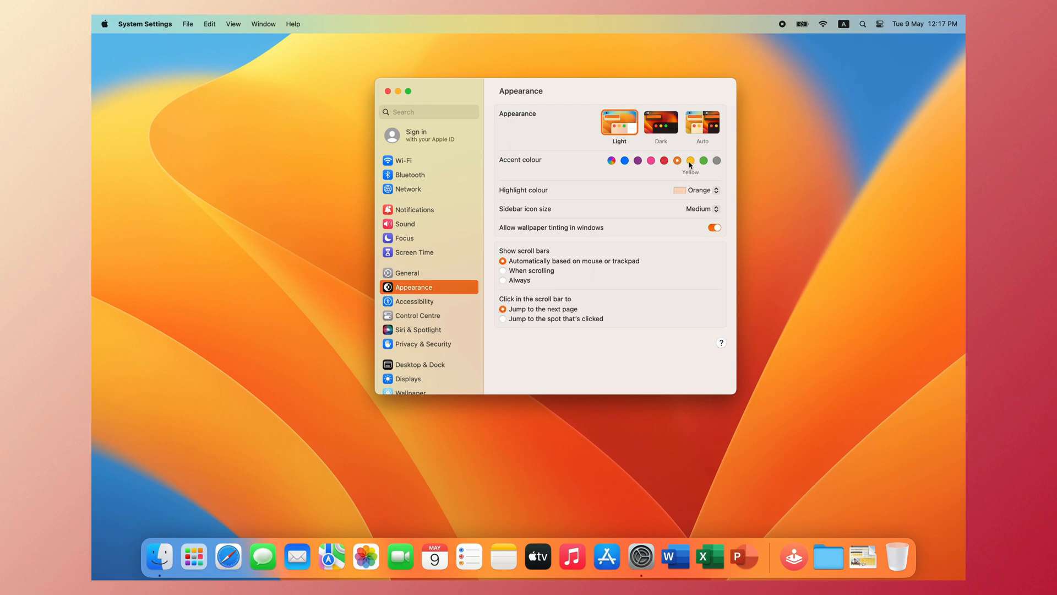
left_click(691, 160)
left_click(704, 160)
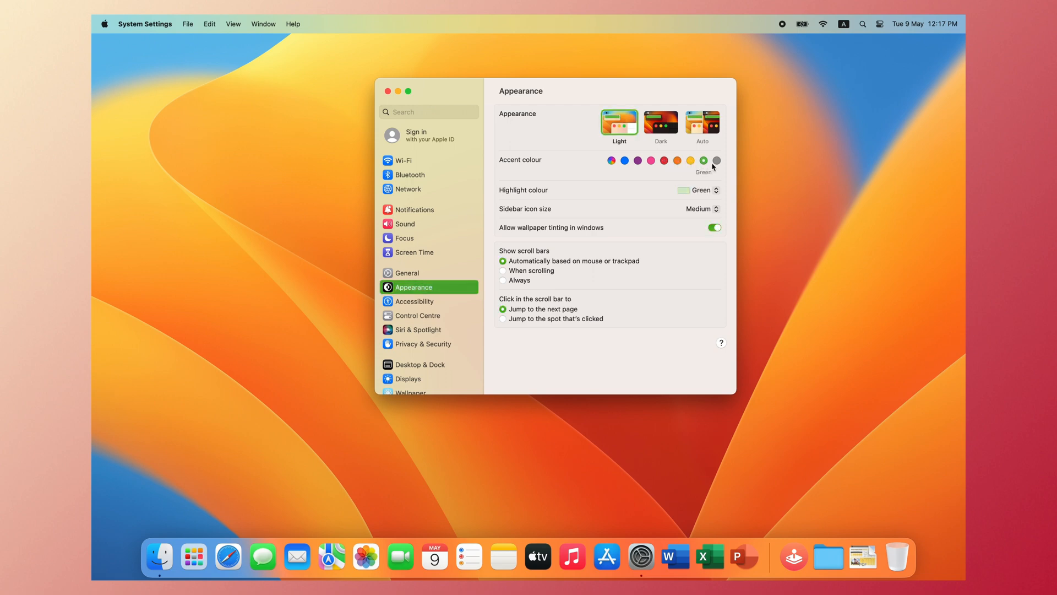
left_click(717, 160)
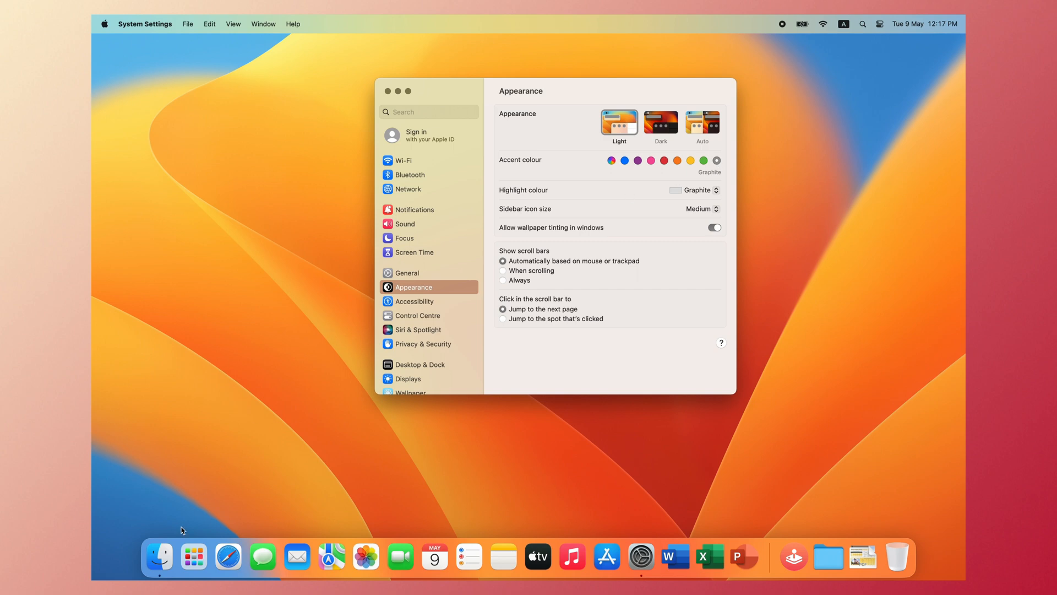
Browse Documents, Applications and Recents in a new Finder window, then return to the Appearance settings
left_click(160, 557)
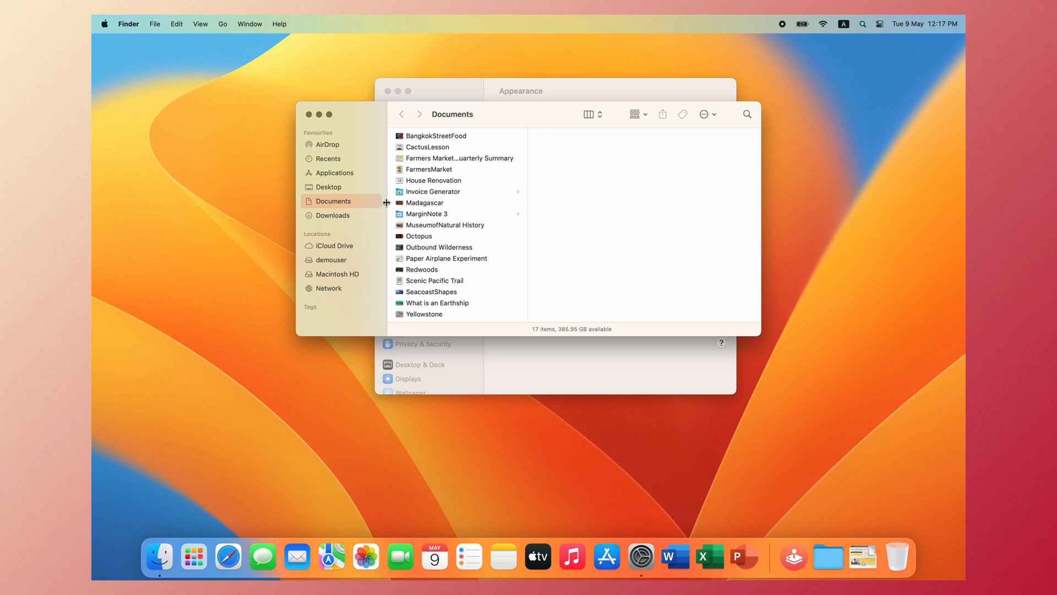
left_click(351, 171)
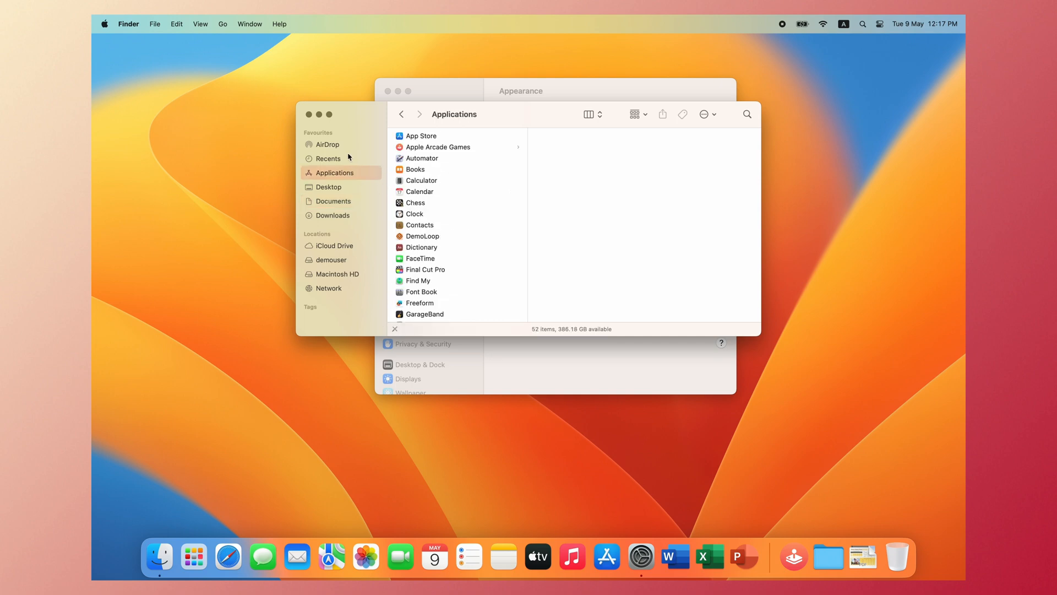
left_click(350, 158)
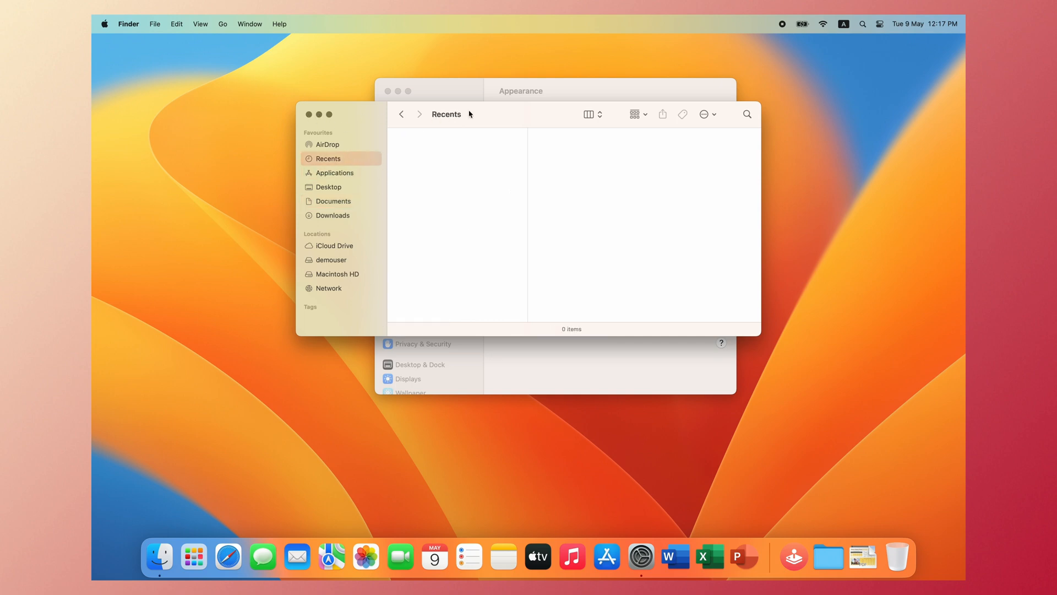
left_click(537, 98)
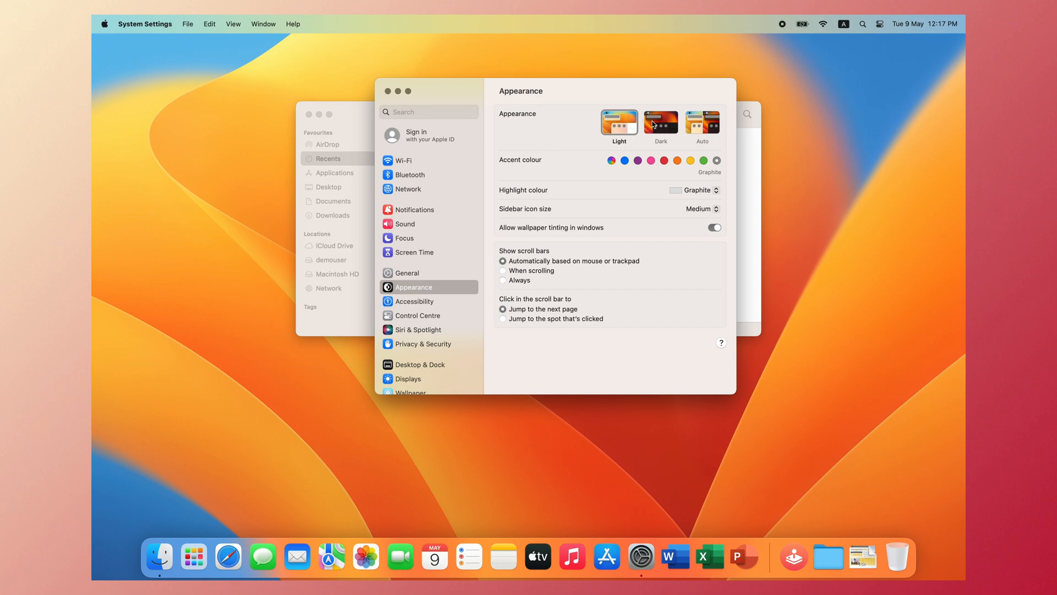
Restore the Multicolour accent and reveal the Highlight colour choices
left_click(611, 160)
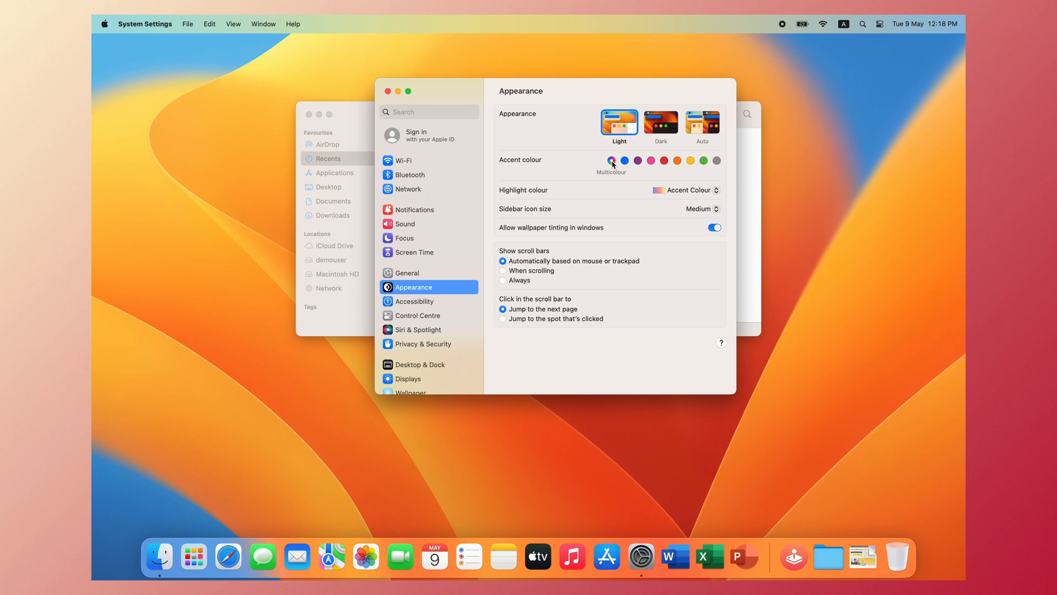
left_click(709, 189)
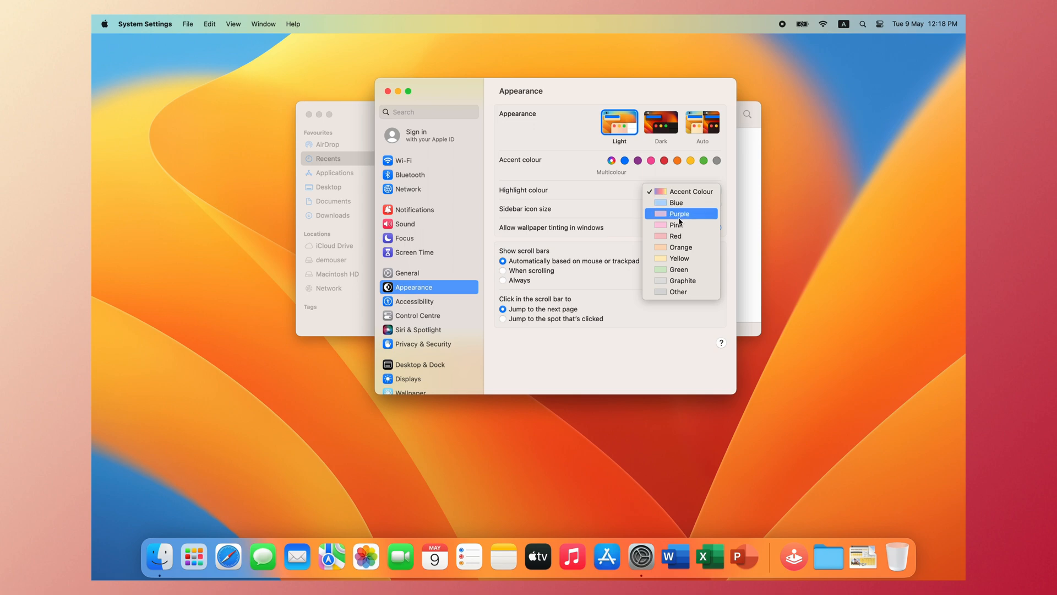
Leave highlight colour on Accent Colour and sidebar icon size on Medium, then close System Settings
left_click(632, 211)
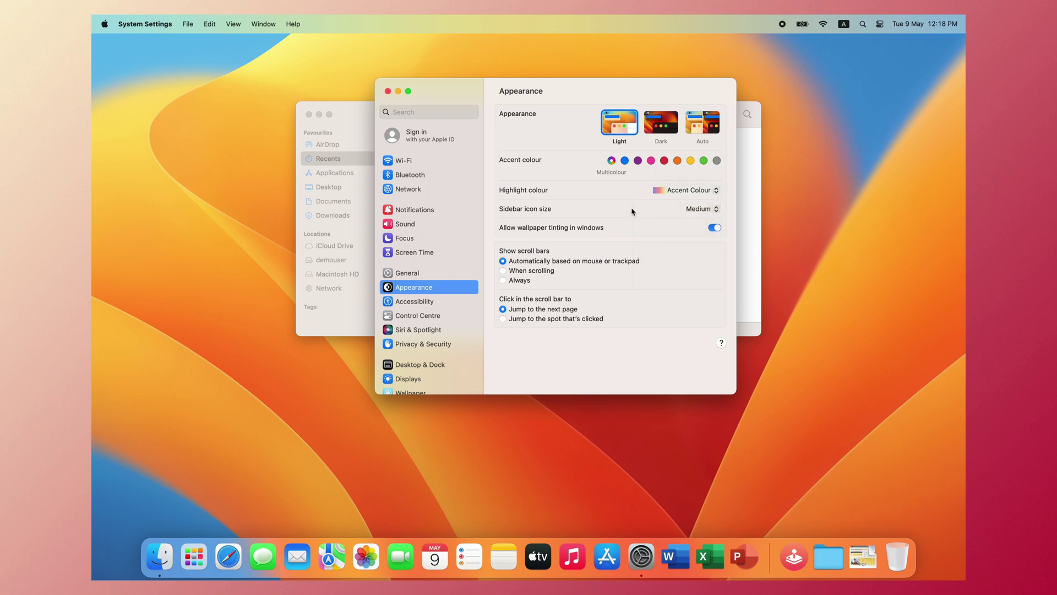
left_click(703, 209)
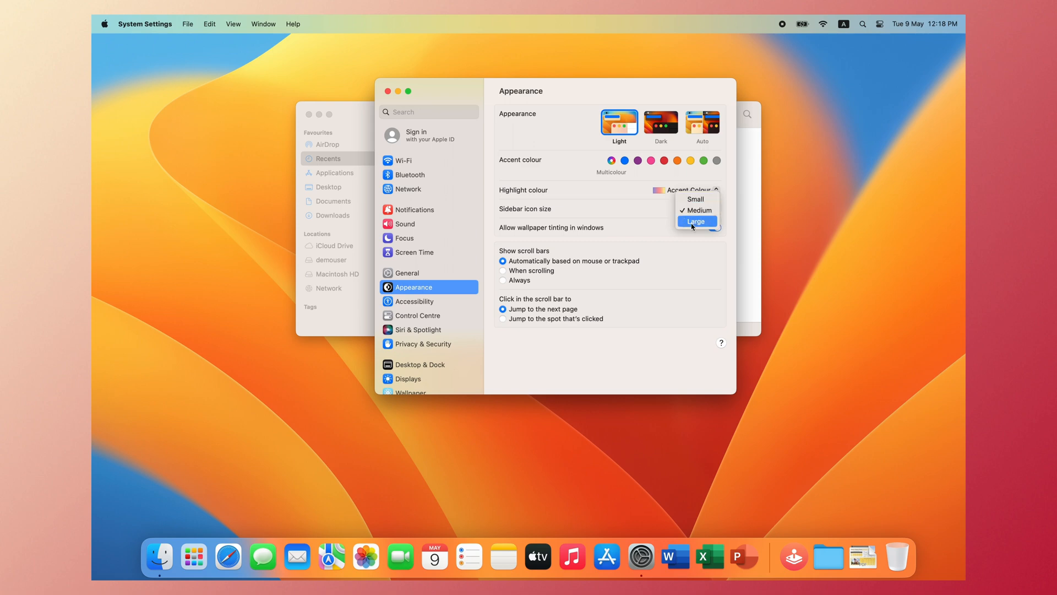
left_click(660, 212)
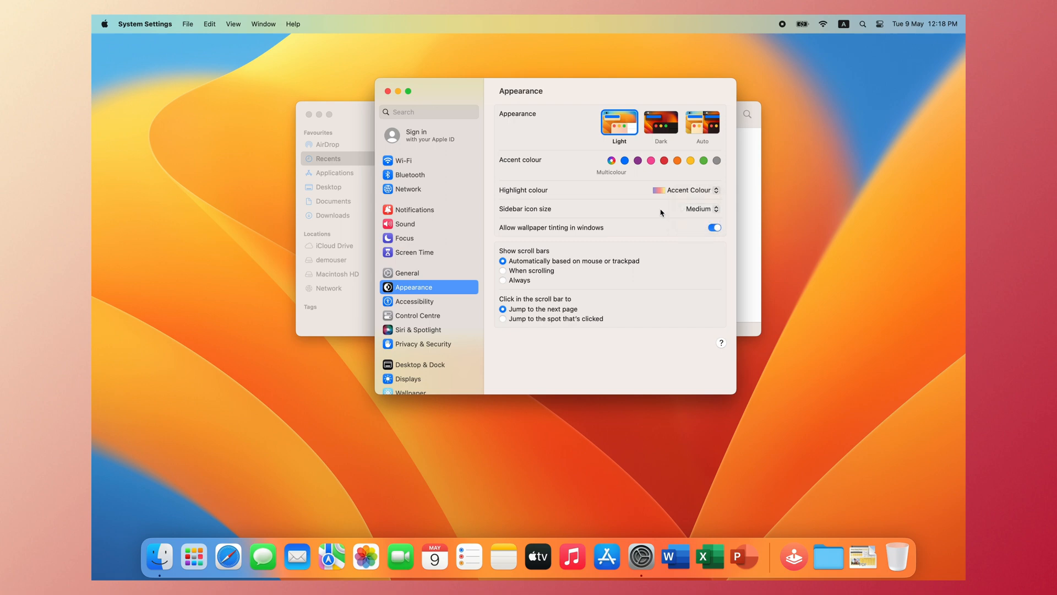
left_click(387, 91)
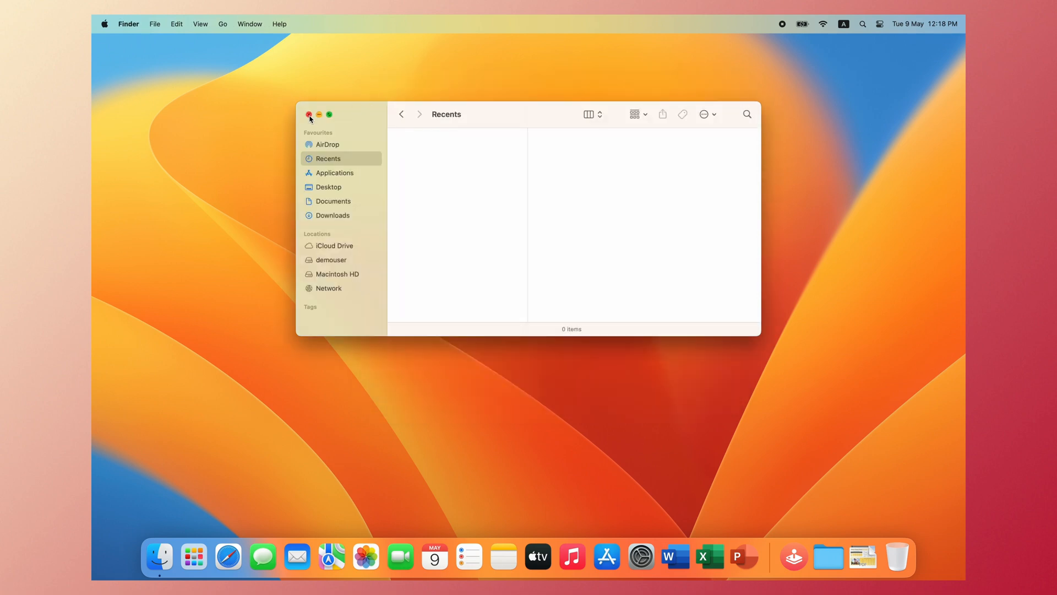